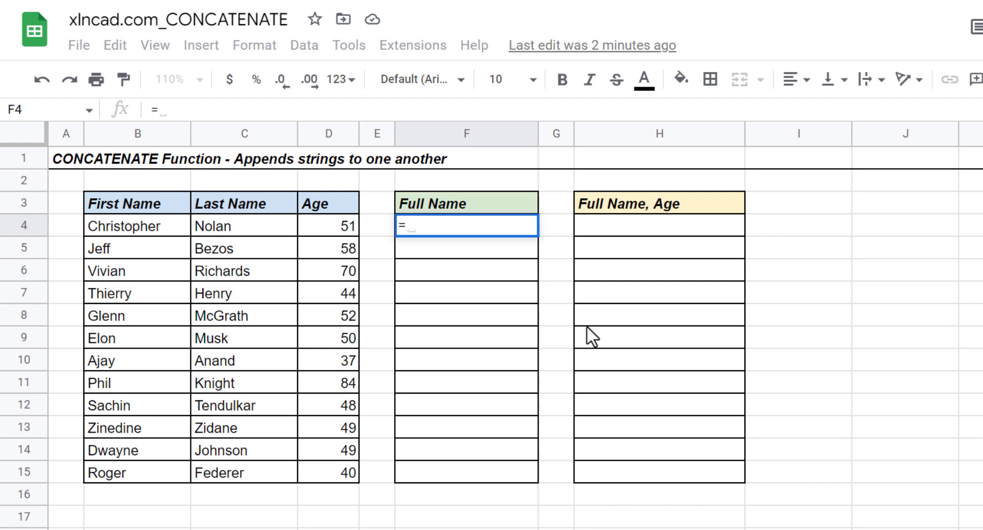
# - Complete the formula in F4 as =CONCATENATE(B4,C4) to join the first and last names
pyautogui.write('CONC')
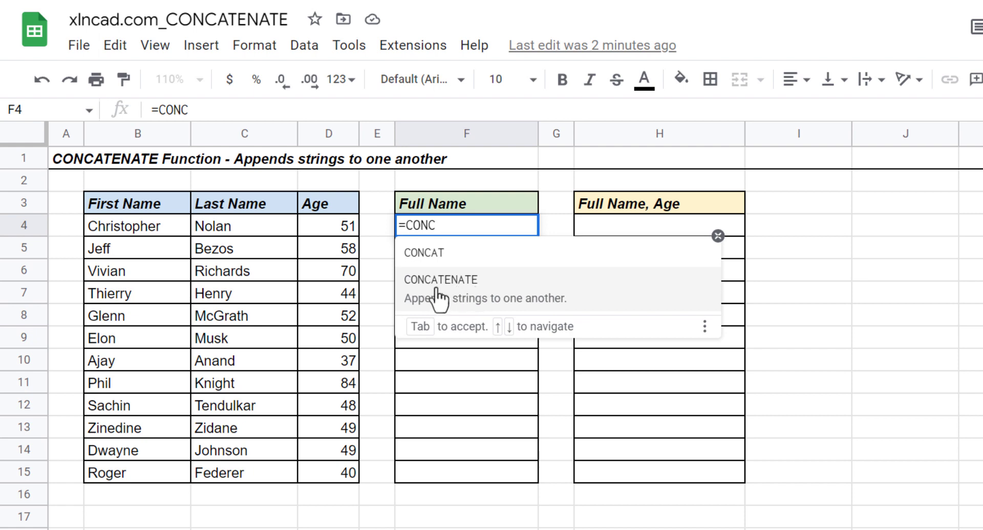
pyautogui.click(466, 292)
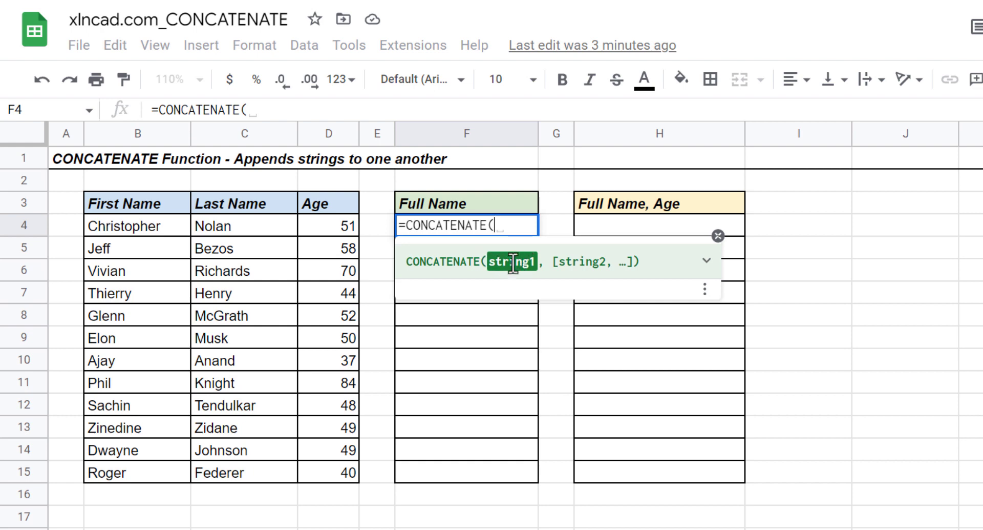
pyautogui.click(165, 230)
pyautogui.write(',')
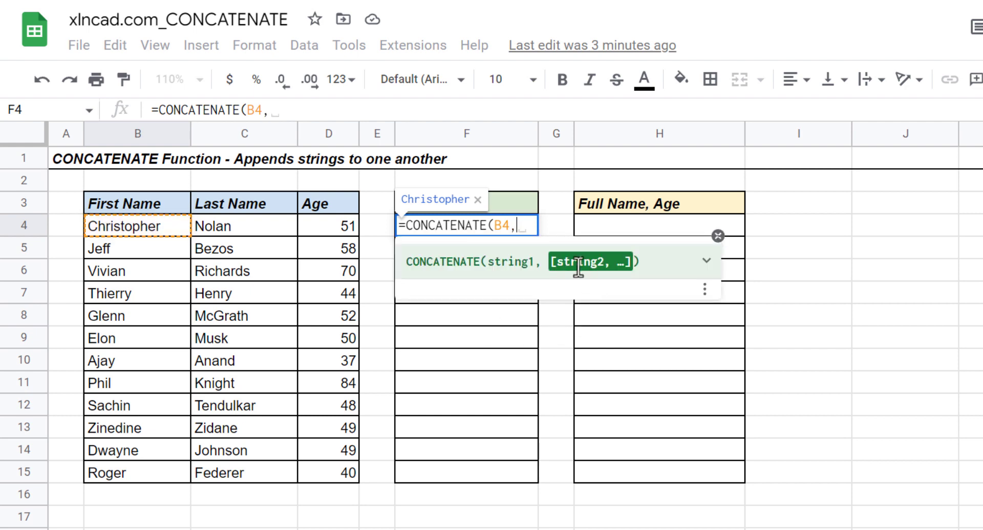
pyautogui.click(254, 228)
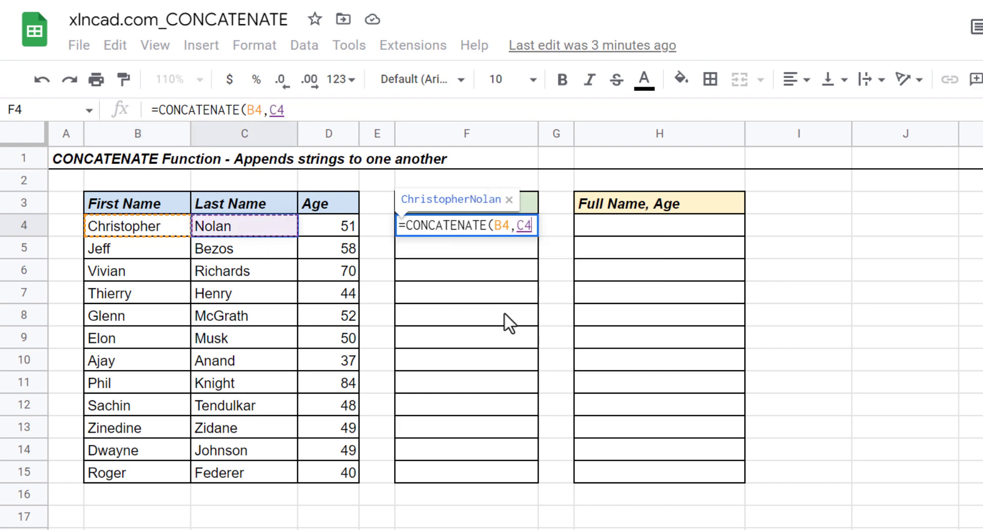
pyautogui.press('Return')
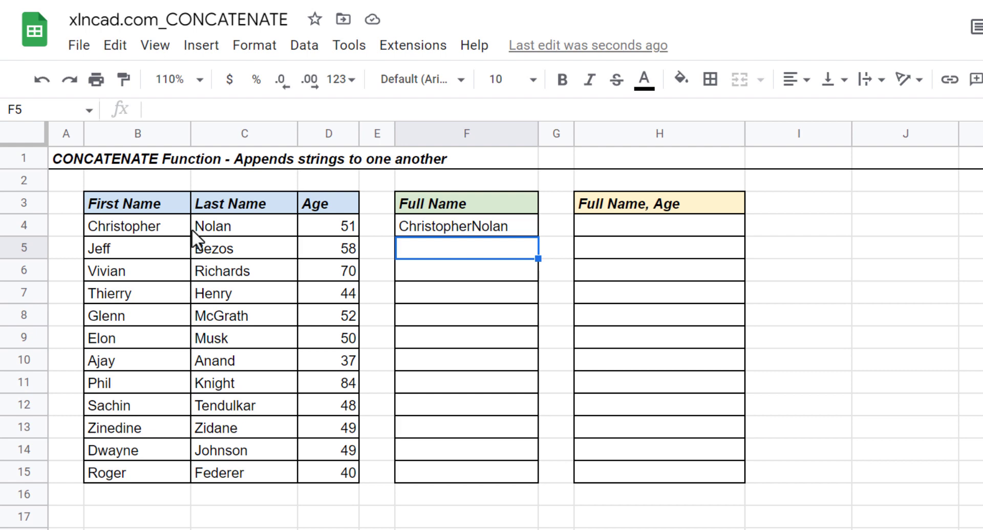
# - Clear F4, enter =CONCATENATE(B4," ",C4) there instead, and fill the formula down through F15
pyautogui.click(490, 227)
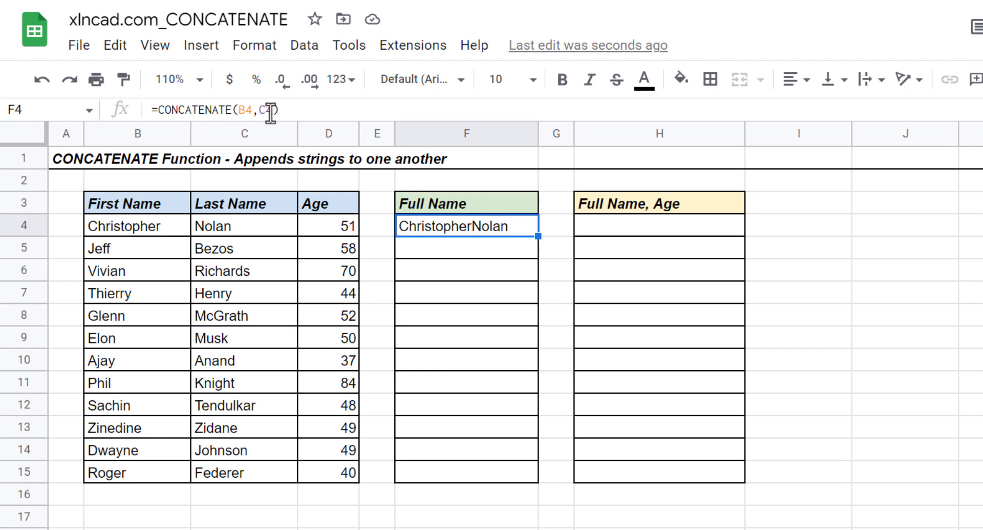
pyautogui.press('Delete')
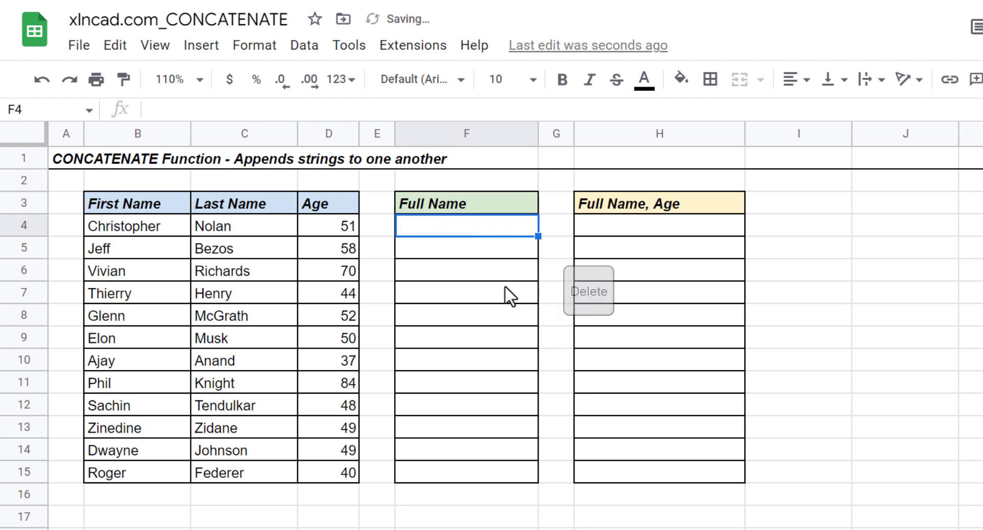
pyautogui.write('=')
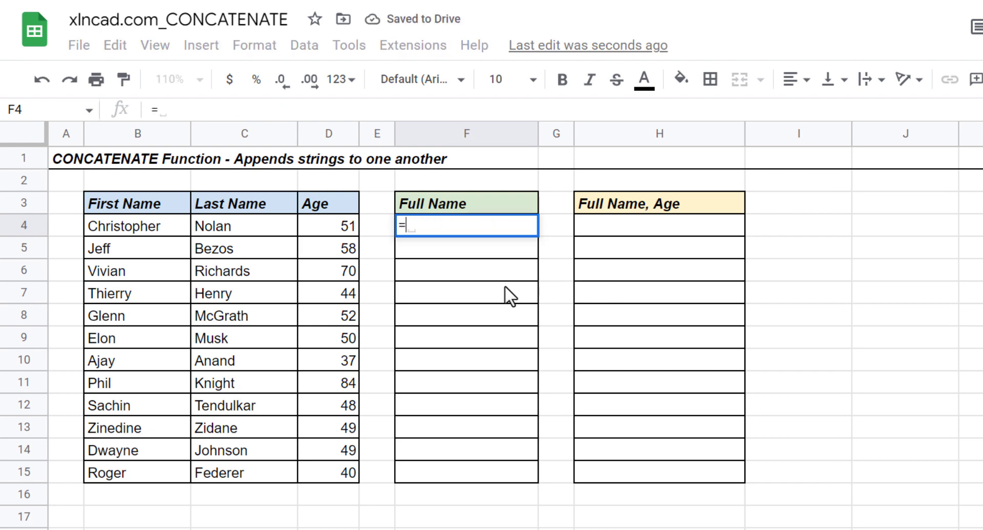
pyautogui.write('CONCATE')
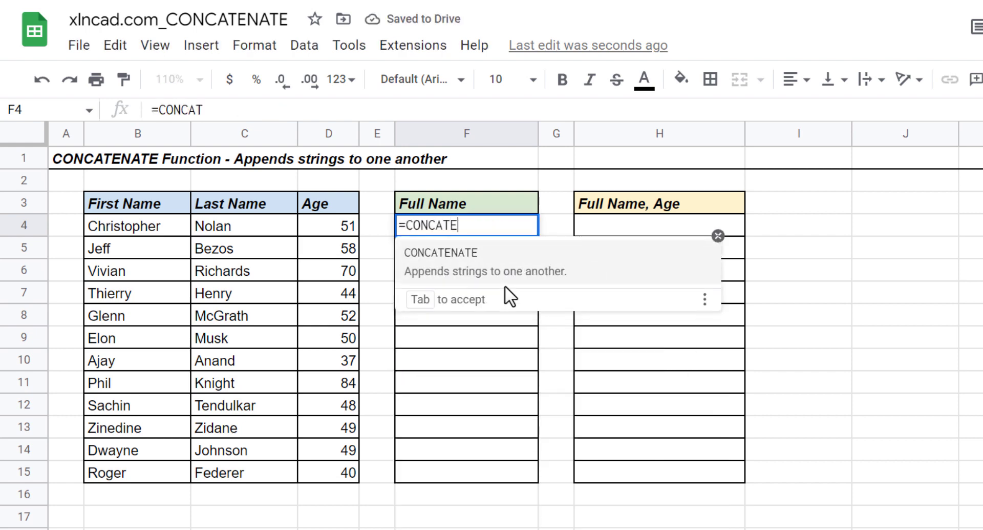
pyautogui.write('NATE(')
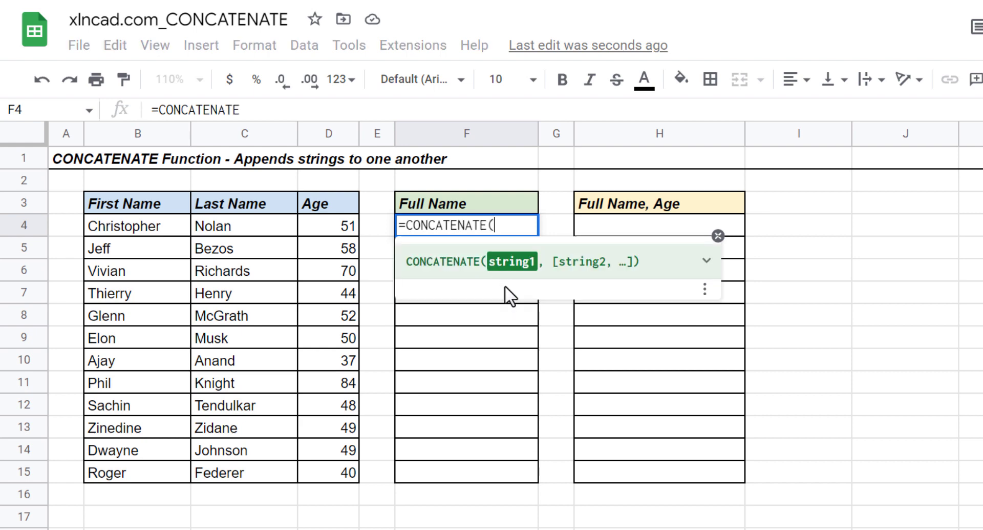
pyautogui.click(154, 234)
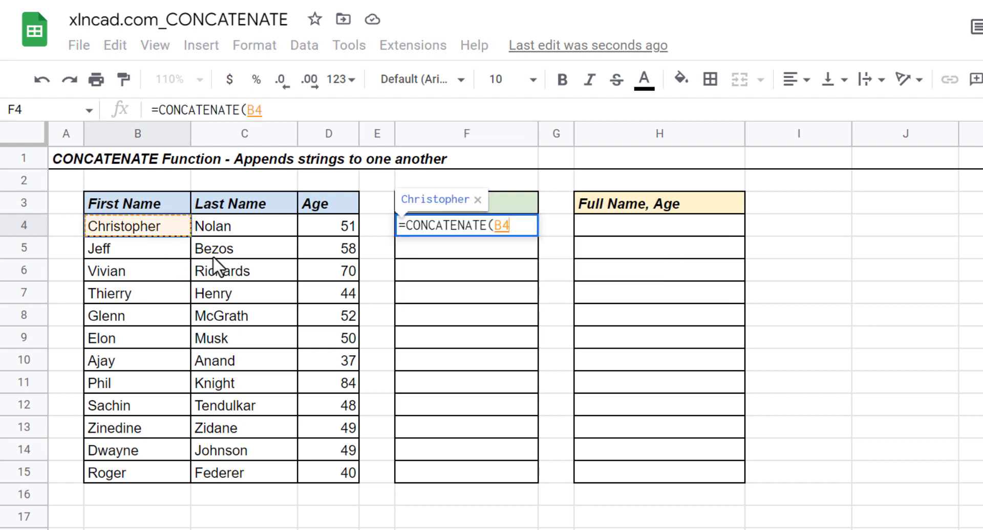
pyautogui.write(',')
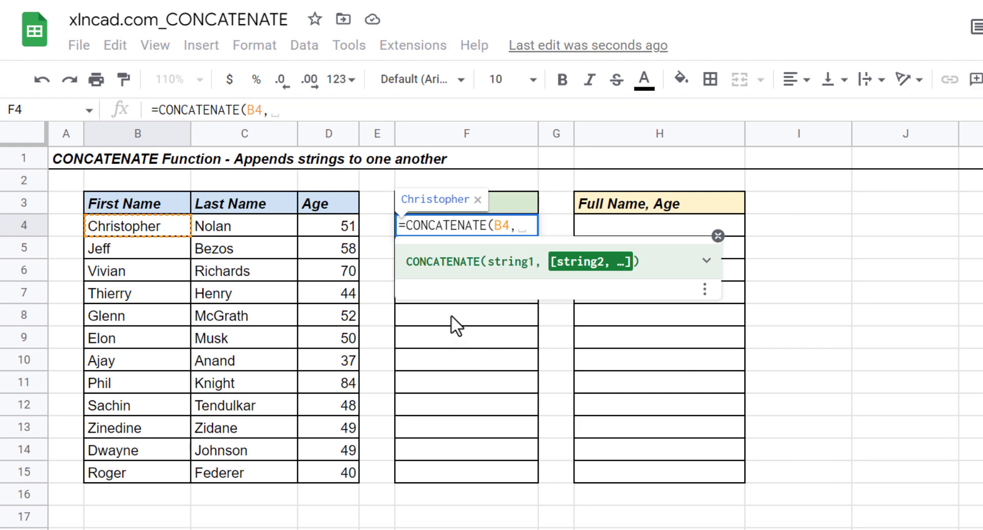
pyautogui.write('" "')
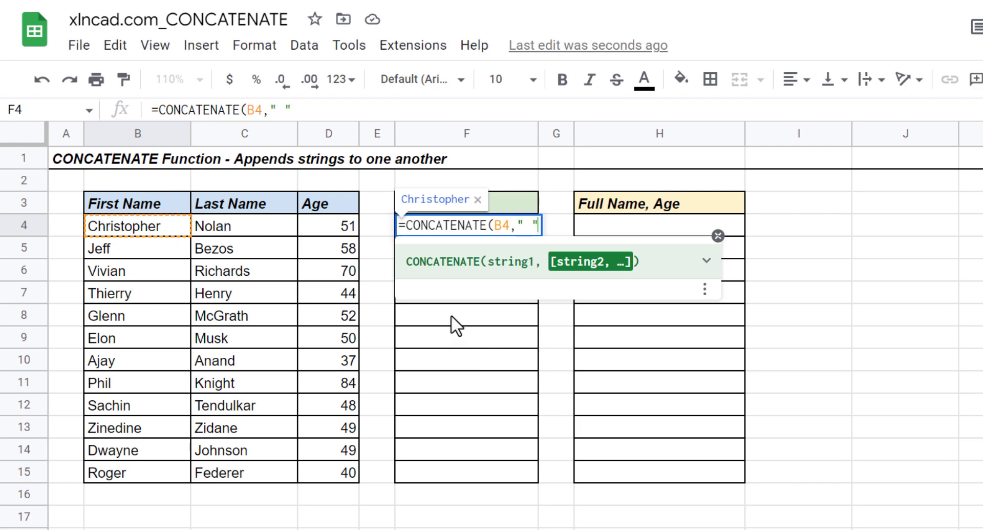
pyautogui.write(',')
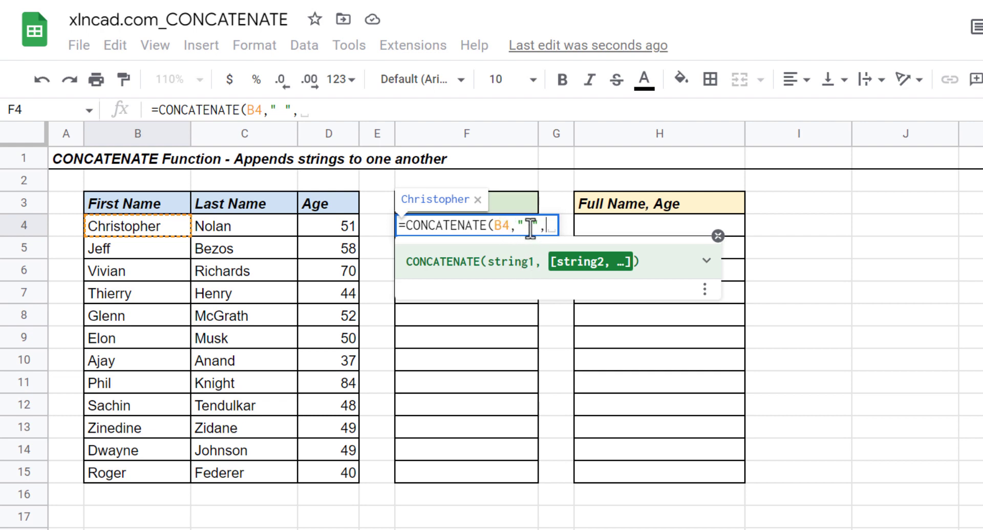
pyautogui.click(254, 224)
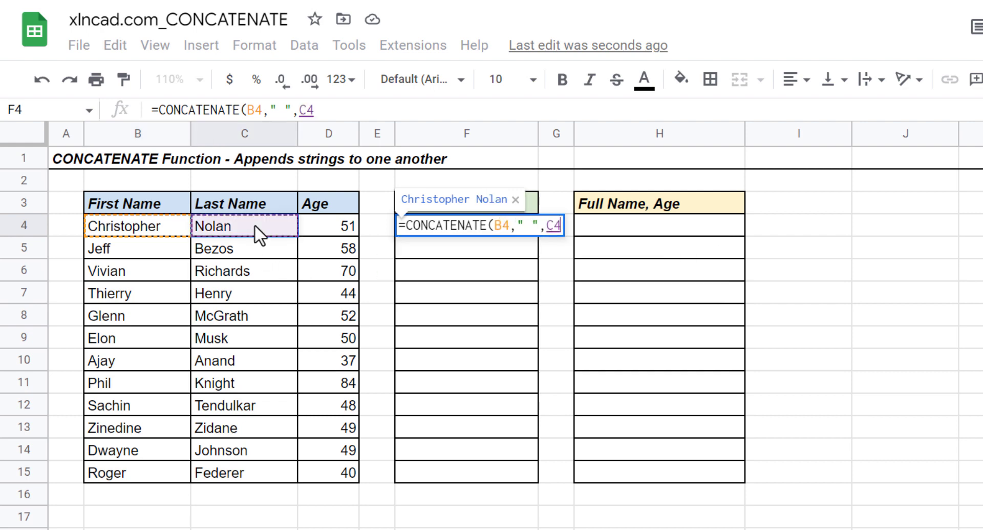
pyautogui.press('Return')
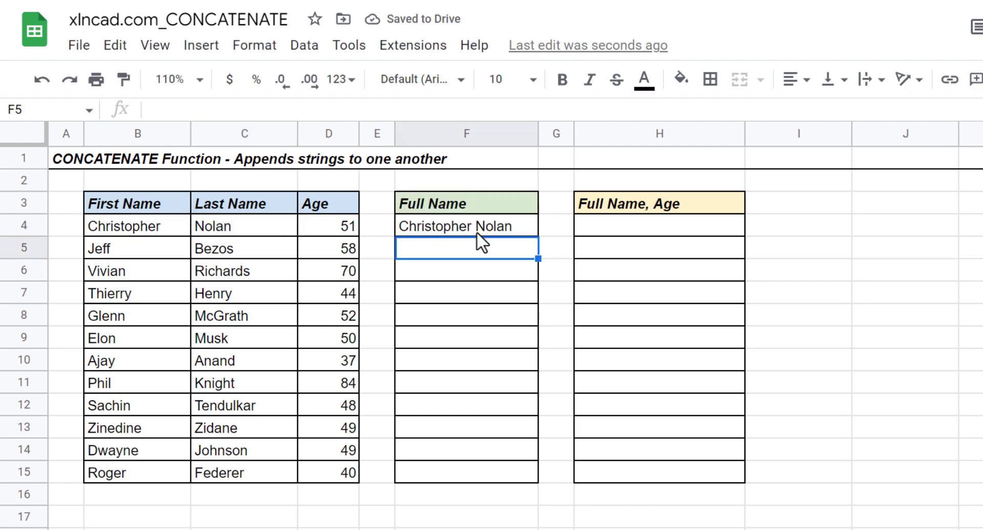
pyautogui.click(528, 229)
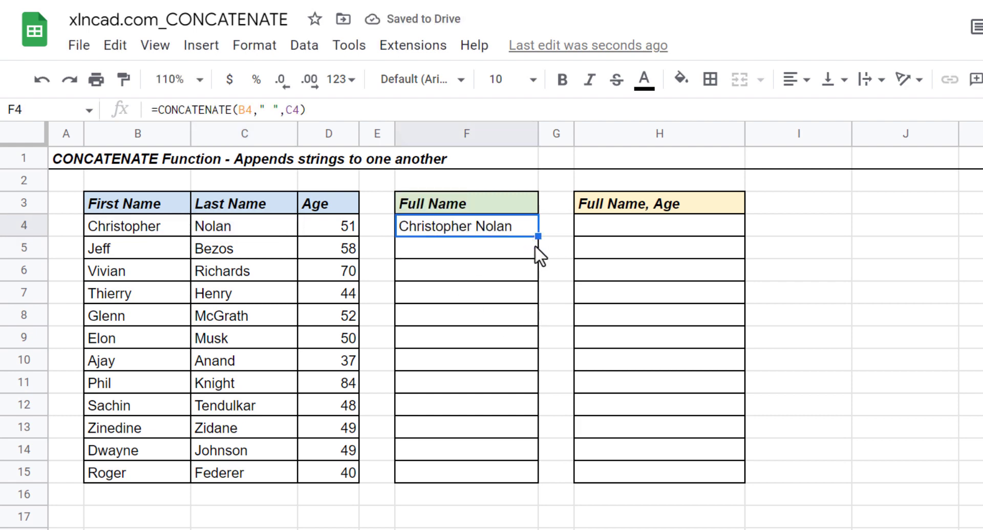
pyautogui.moveTo(535, 237); pyautogui.dragTo(535, 479)
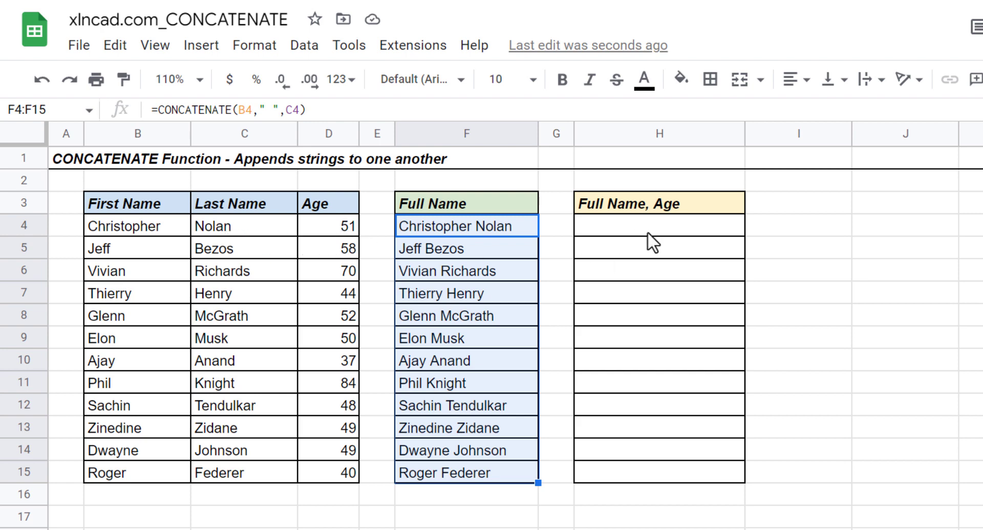
# - Enter =CONCATENATE(B4," ",C4,", ",D4) in H4 and fill the formula down through H15
pyautogui.click(632, 225)
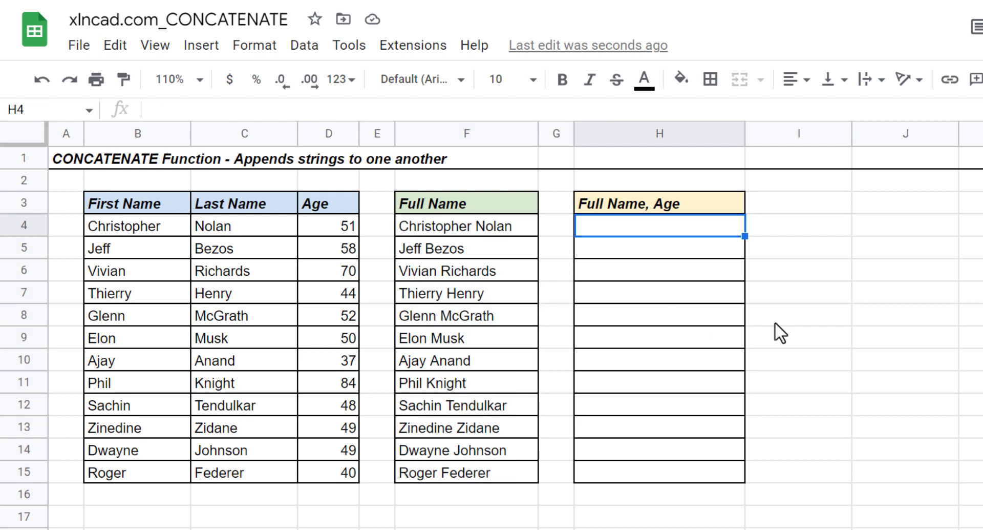
pyautogui.write('=CONCA')
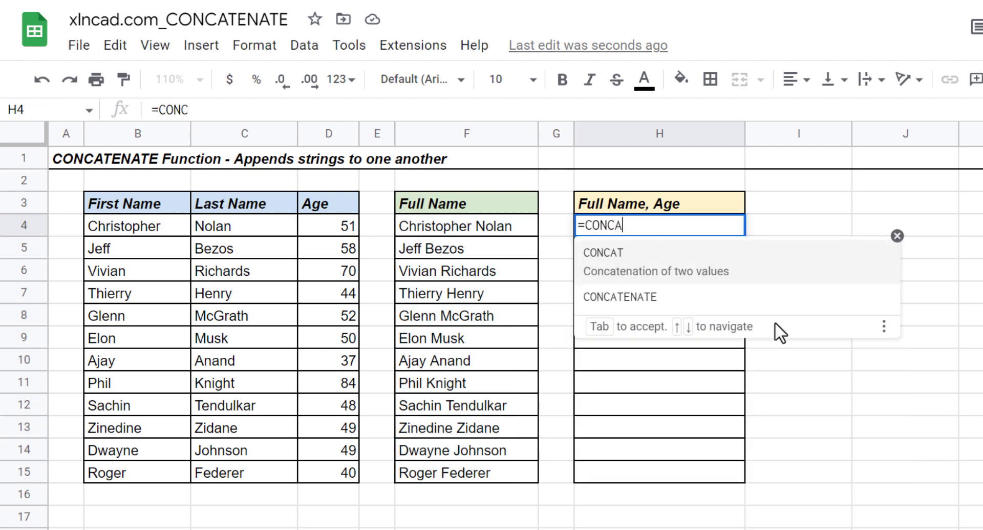
pyautogui.write('T')
pyautogui.click(634, 298)
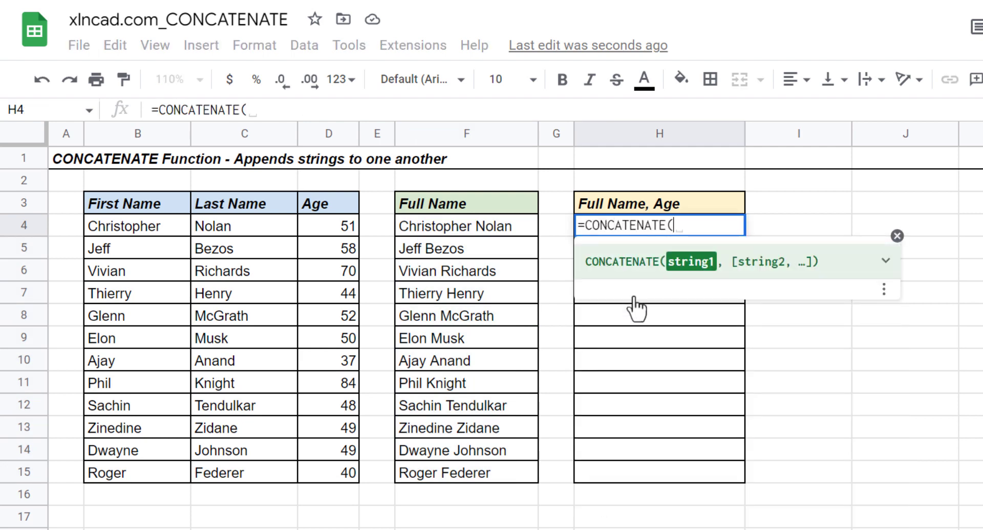
pyautogui.click(150, 229)
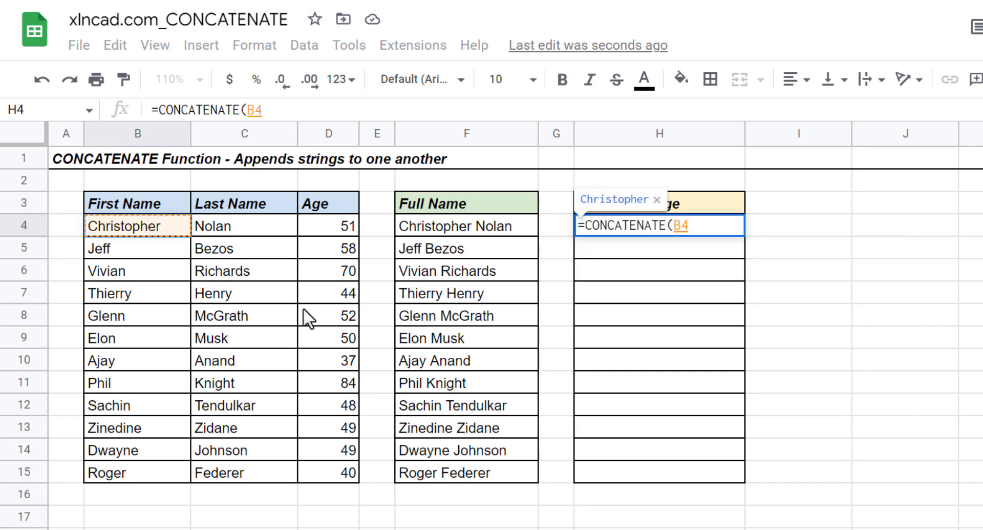
pyautogui.write(', ')
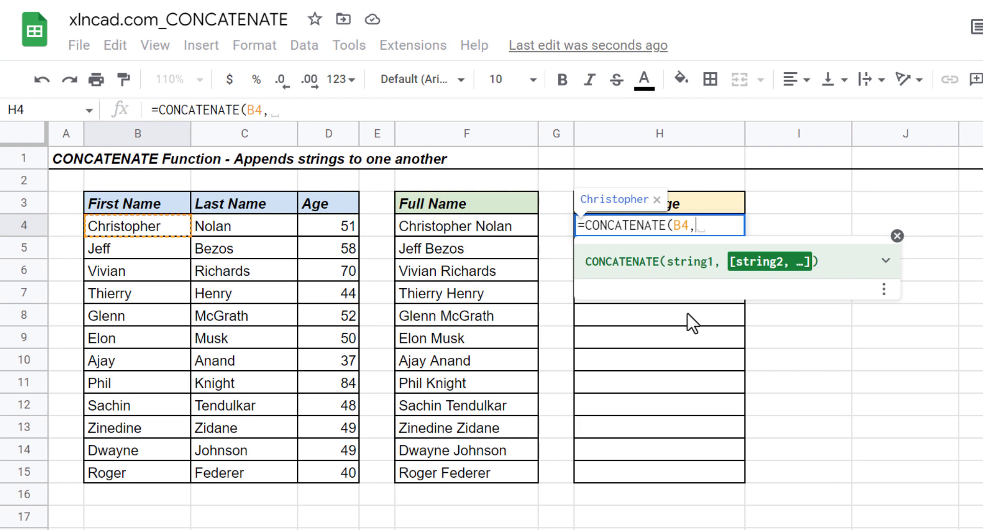
pyautogui.write('" ",')
pyautogui.click(259, 228)
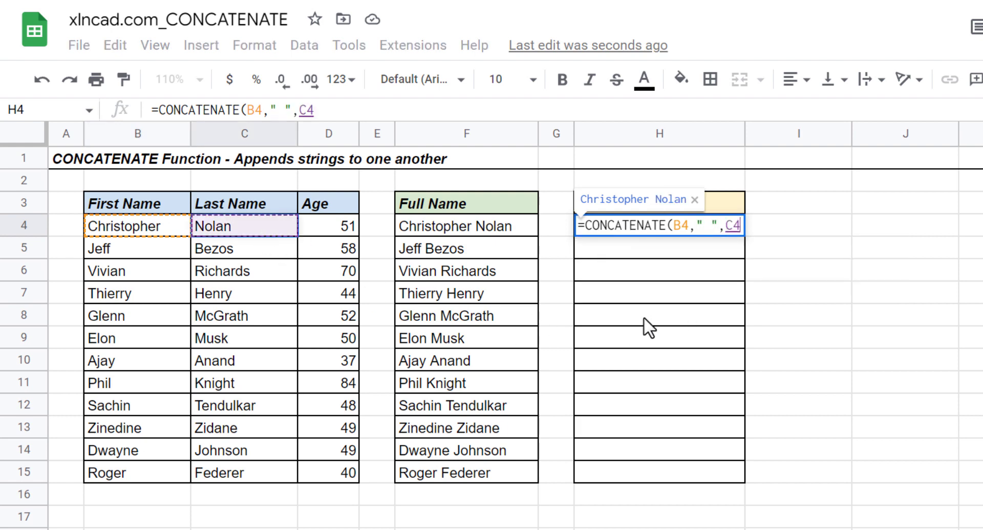
pyautogui.write(',')
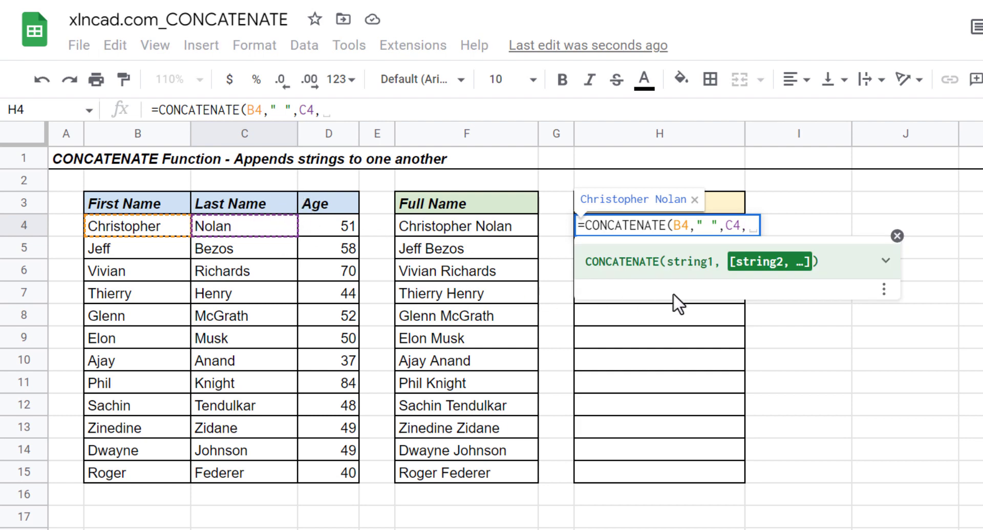
pyautogui.write('",')
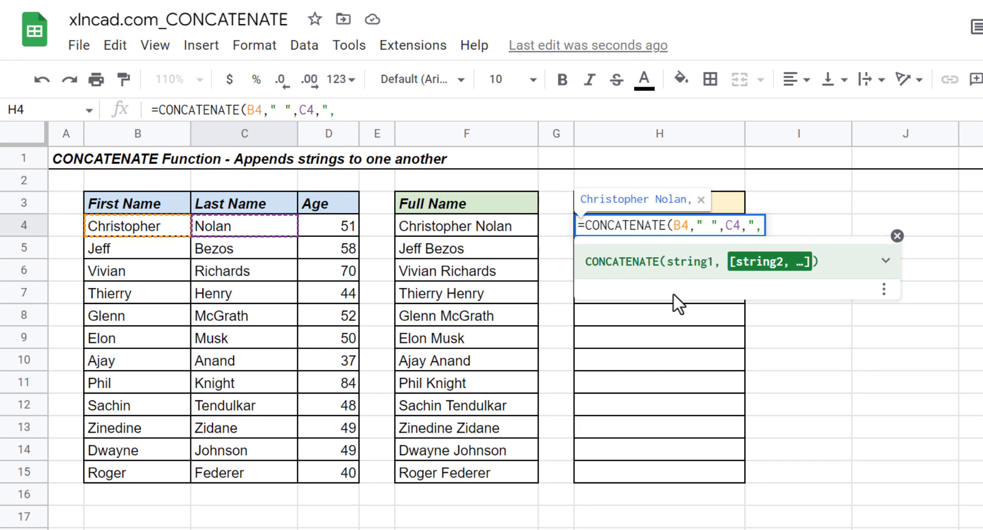
pyautogui.write(' ",')
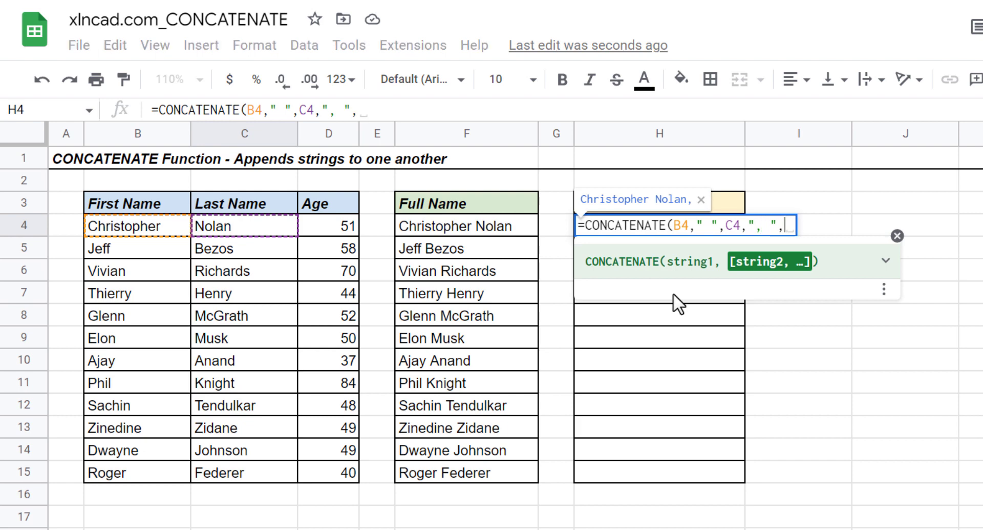
pyautogui.click(331, 226)
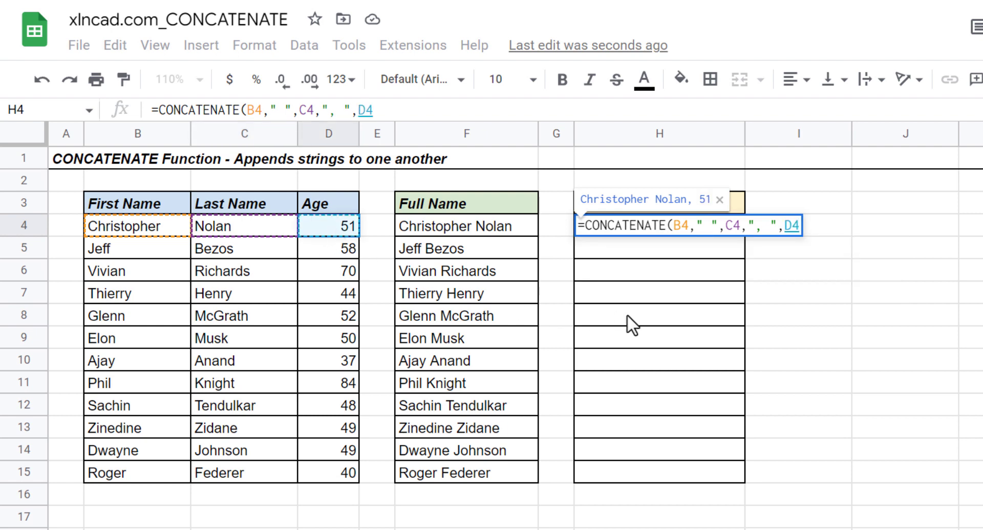
pyautogui.write(')')
pyautogui.press('Return')
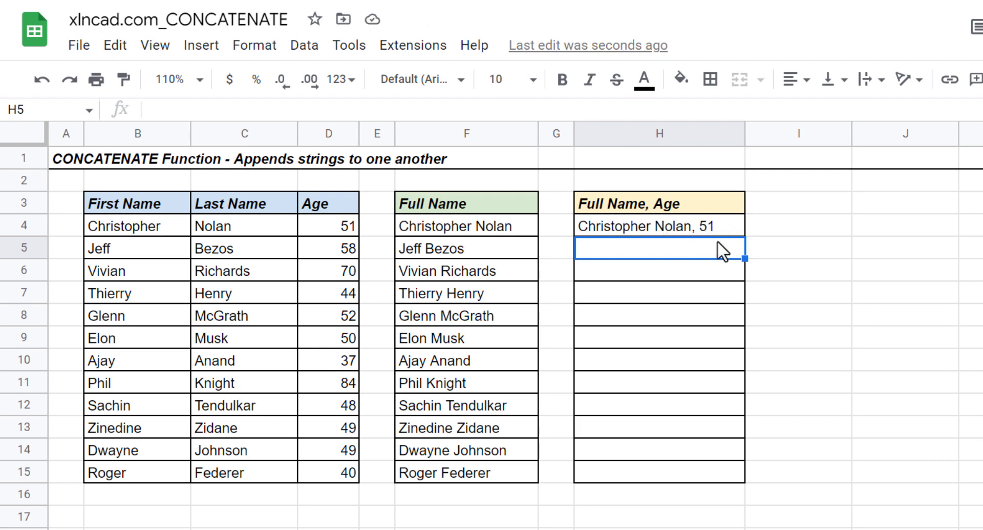
pyautogui.click(728, 225)
pyautogui.moveTo(744, 236); pyautogui.dragTo(743, 477)
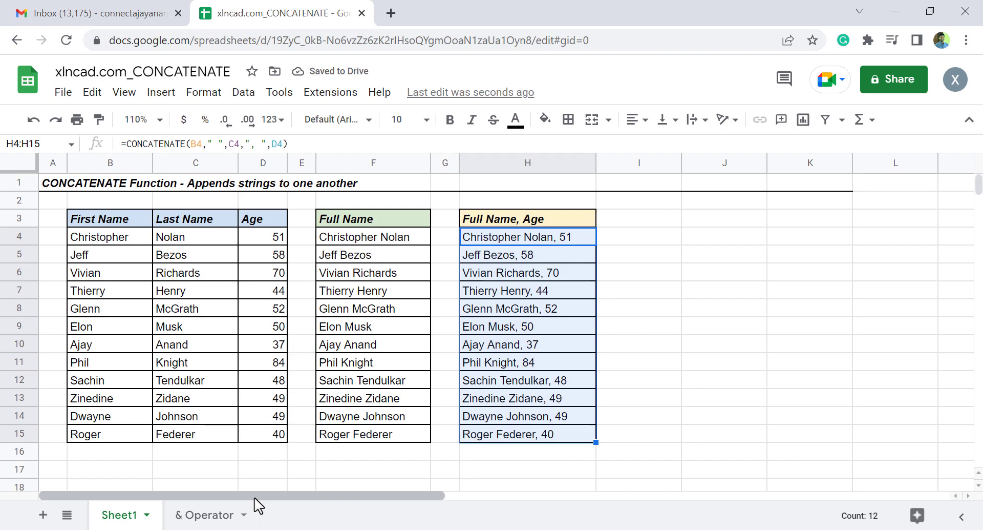
# - On the & Operator sheet, enter =B4&" "&C4 in F4 and fill the formula down through F15
pyautogui.click(203, 515)
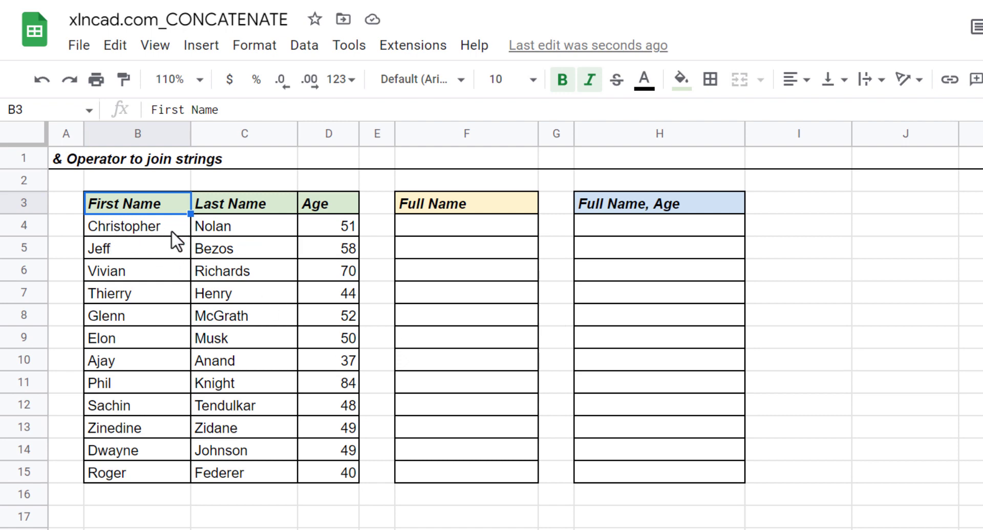
pyautogui.click(461, 227)
pyautogui.write('=')
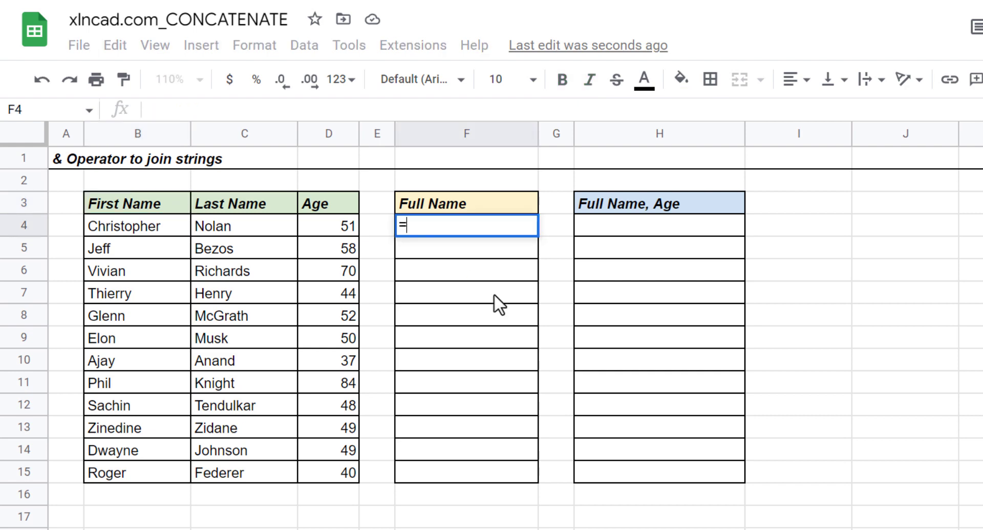
pyautogui.click(156, 231)
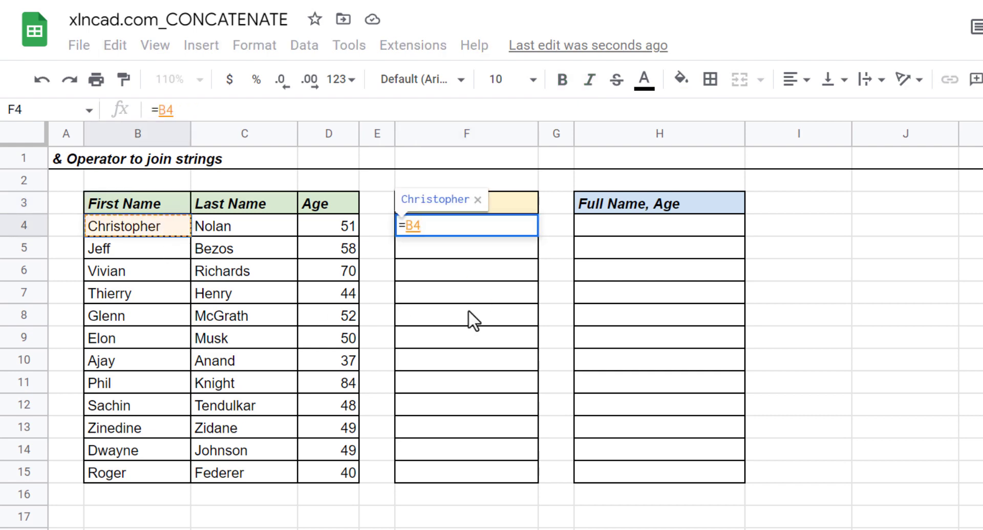
pyautogui.write('&')
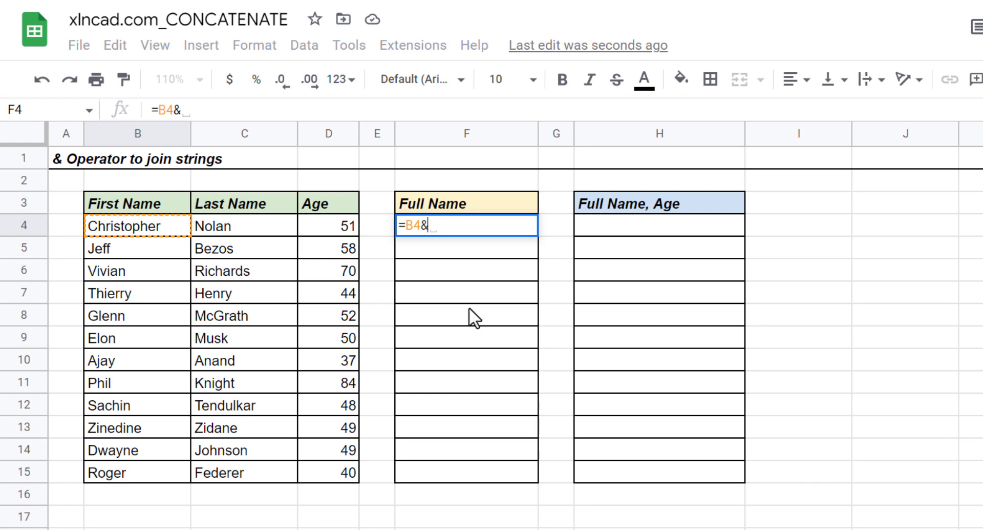
pyautogui.click(430, 226)
pyautogui.write('" "')
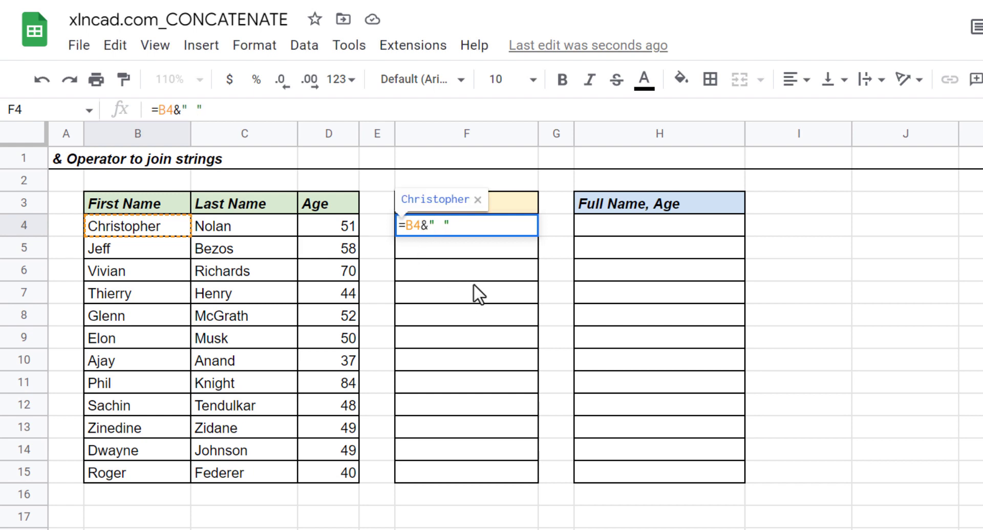
pyautogui.write('&')
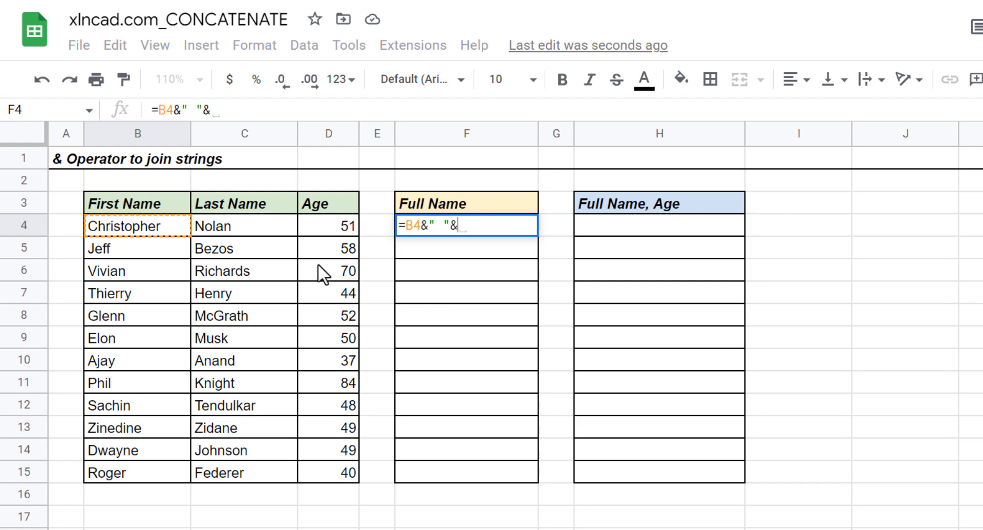
pyautogui.click(266, 228)
pyautogui.press('Return')
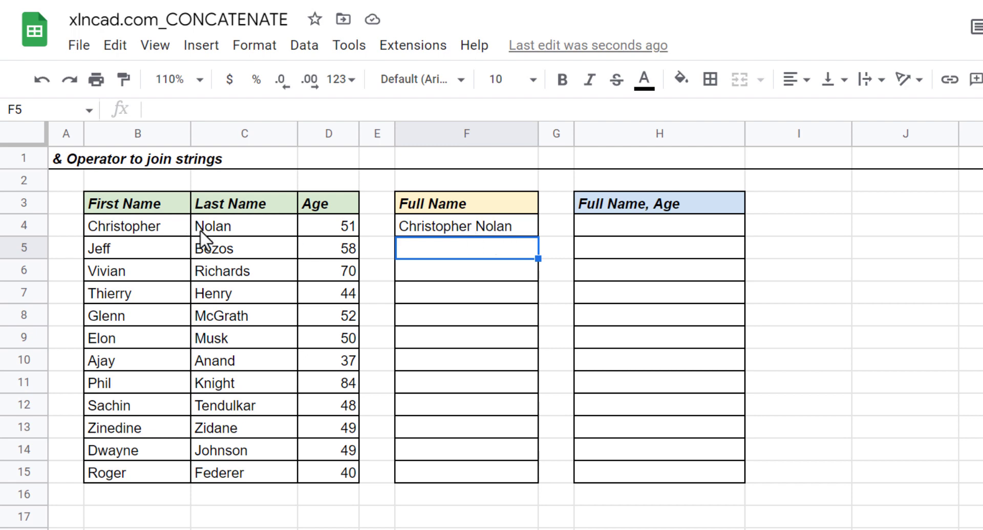
pyautogui.click(532, 230)
pyautogui.moveTo(538, 237); pyautogui.dragTo(541, 468)
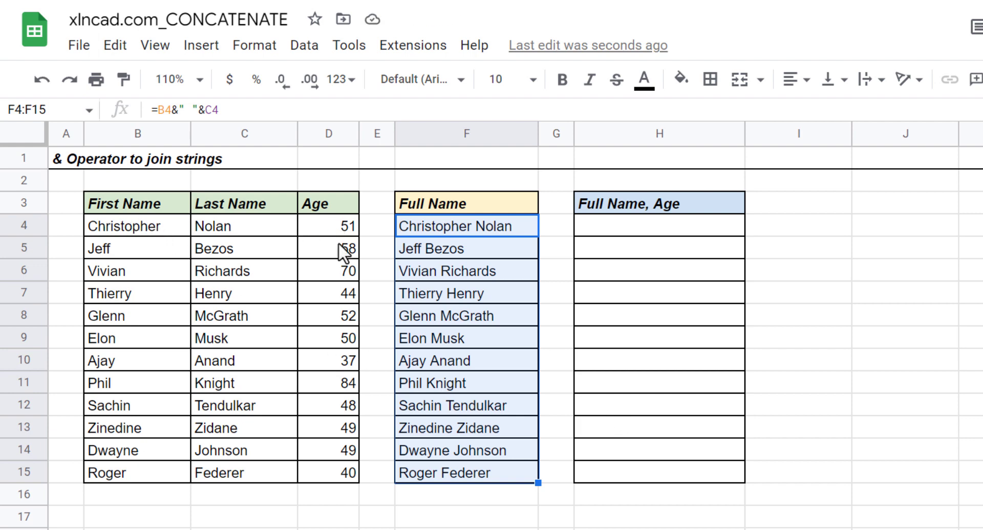
# - Enter =B4&" "&C4&", "&D4 in H4 of the & Operator sheet and fill the formula down through H15
pyautogui.click(671, 229)
pyautogui.write('=')
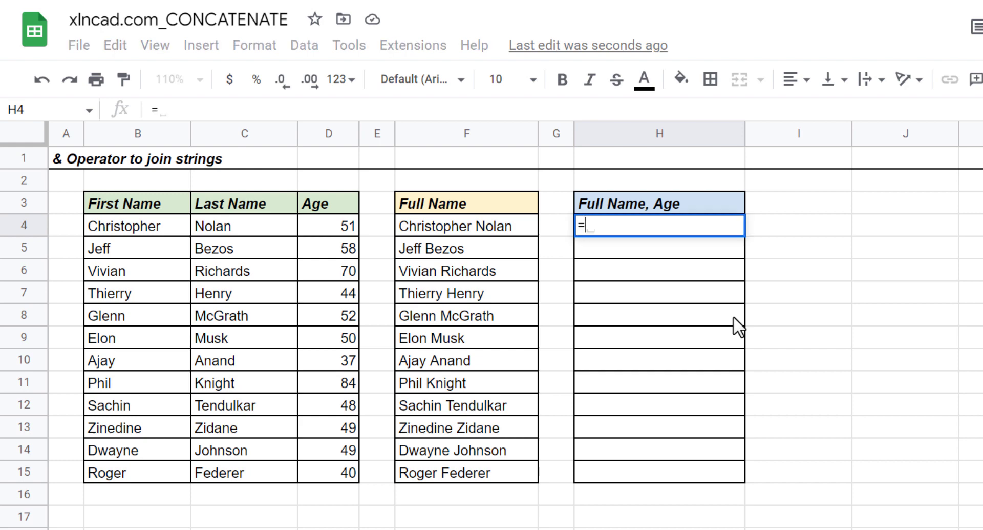
pyautogui.click(155, 226)
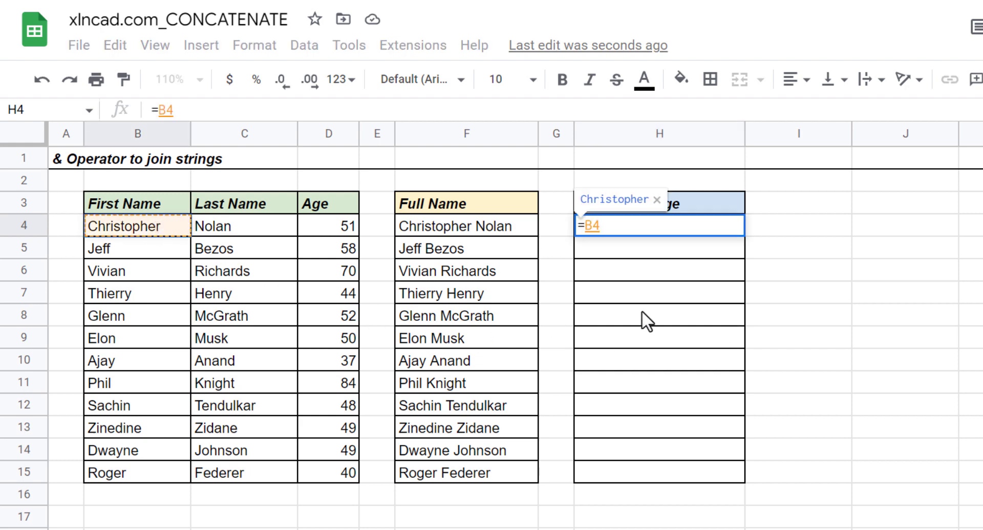
pyautogui.write('&')
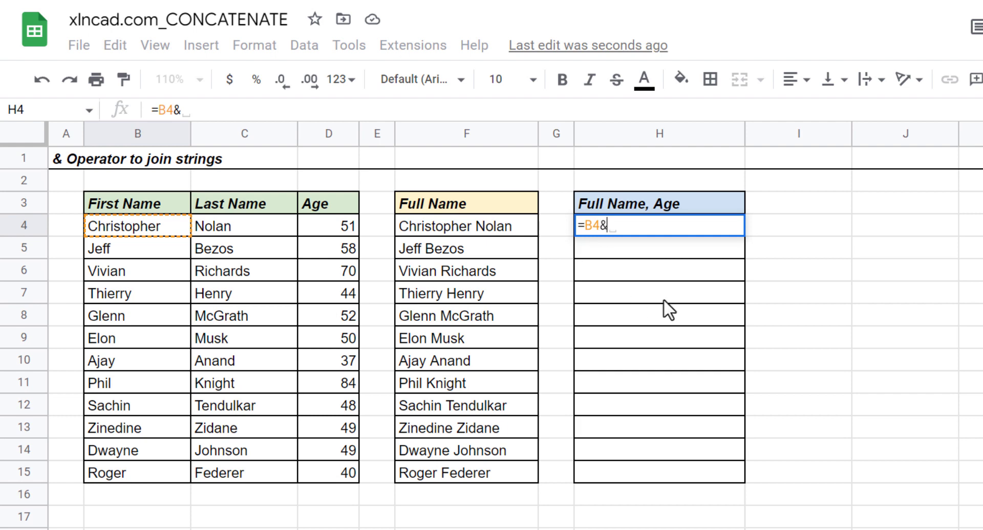
pyautogui.write('" "&')
pyautogui.click(260, 225)
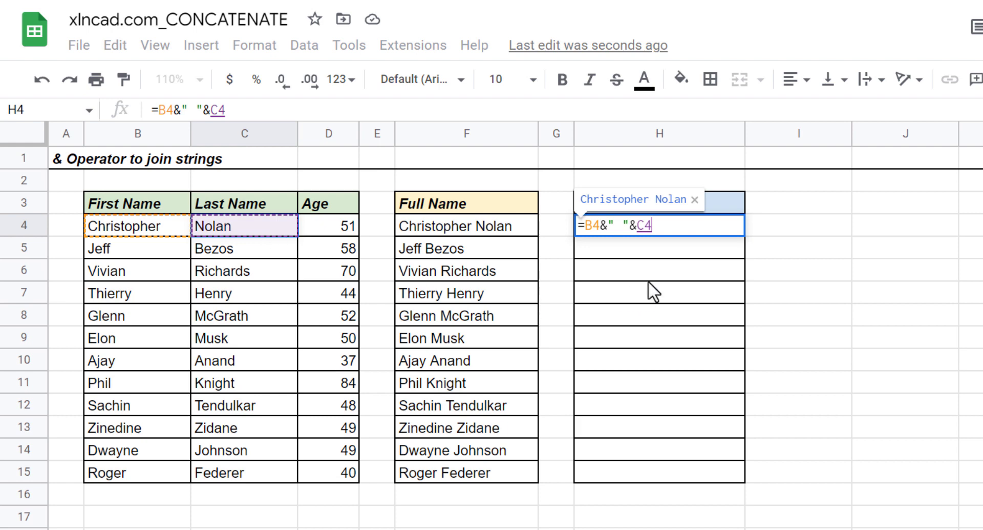
pyautogui.write('&')
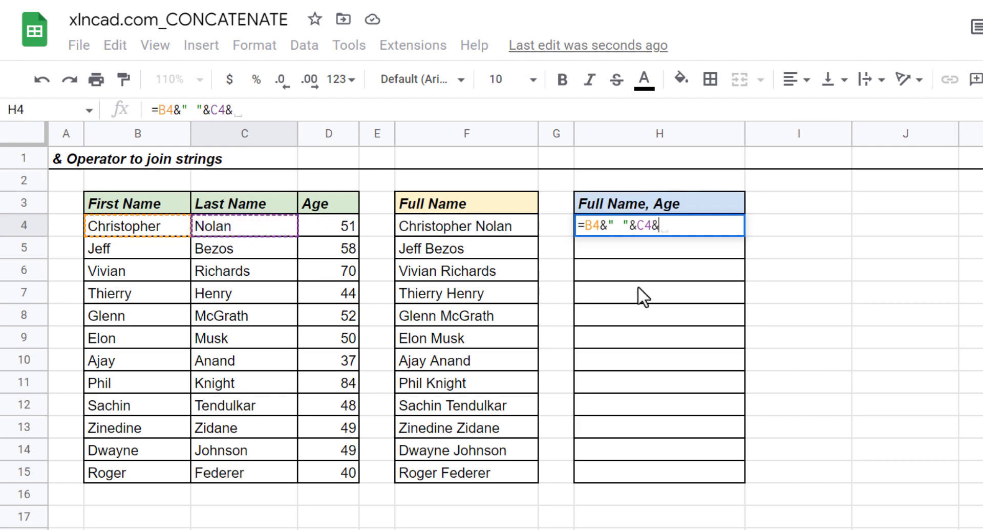
pyautogui.write('",')
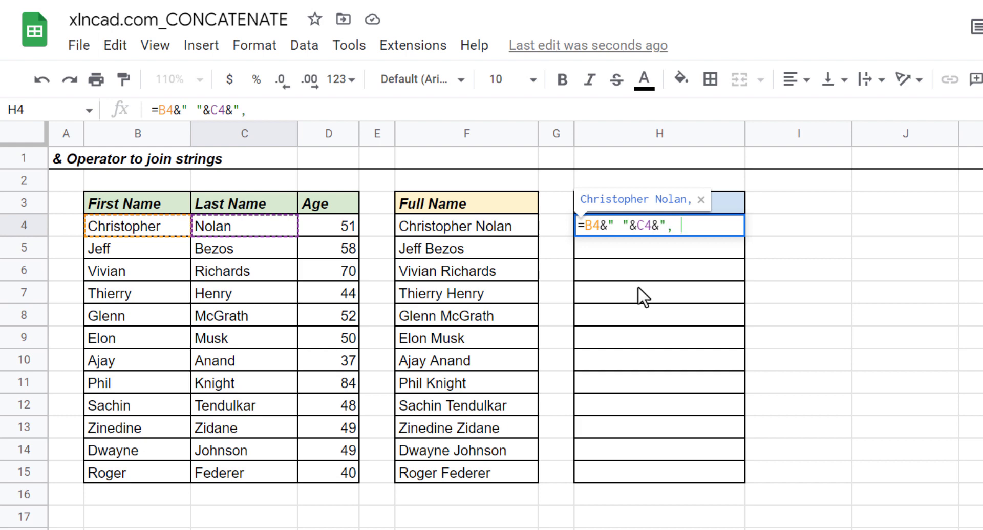
pyautogui.write('&')
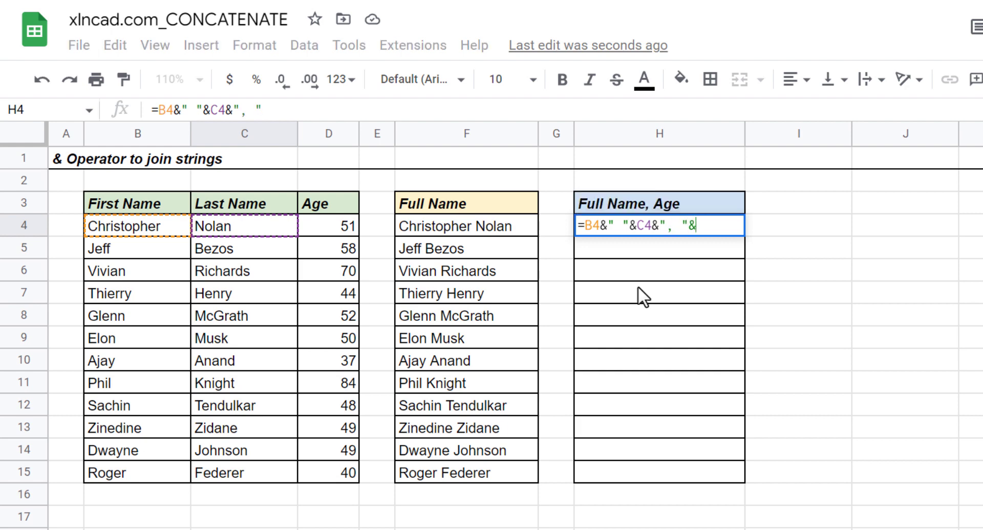
pyautogui.click(332, 225)
pyautogui.press('Return')
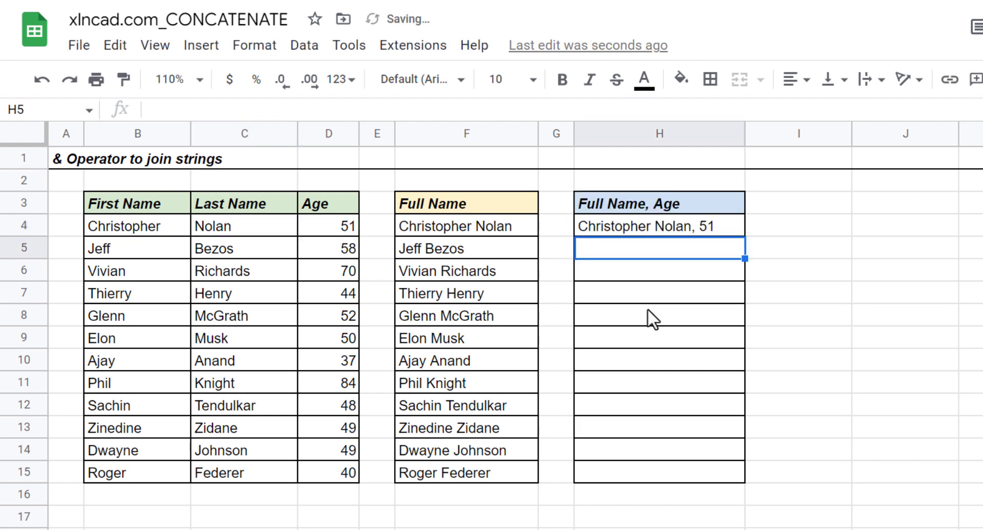
pyautogui.click(729, 229)
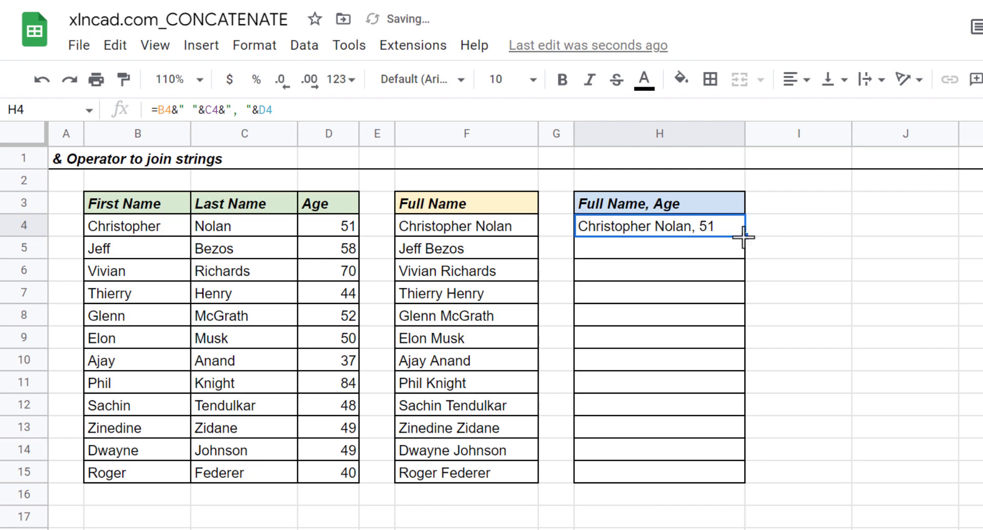
pyautogui.moveTo(736, 478); pyautogui.dragTo(736, 479)
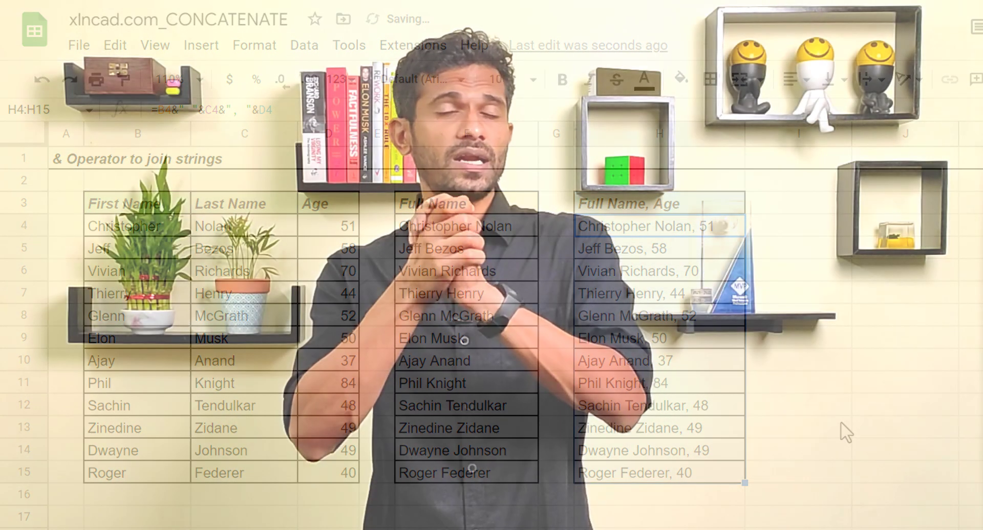